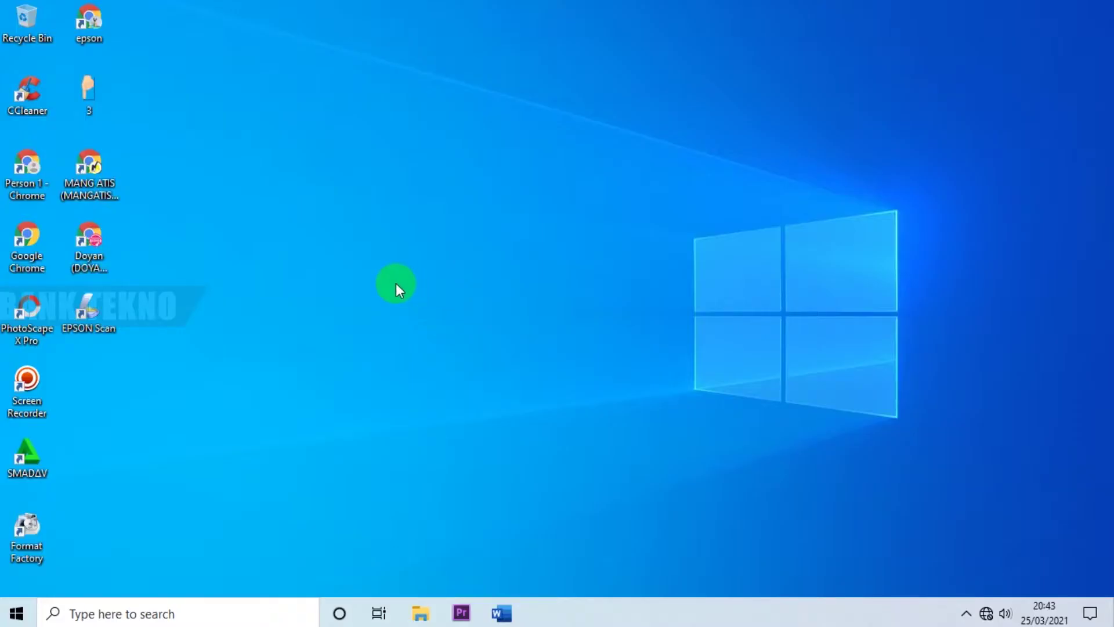
- Refresh the desktop and restore the LAPORAN PKL BANK BPR CIKIJING report window in Word
right_click(450, 335)
click(455, 339)
click(510, 616)
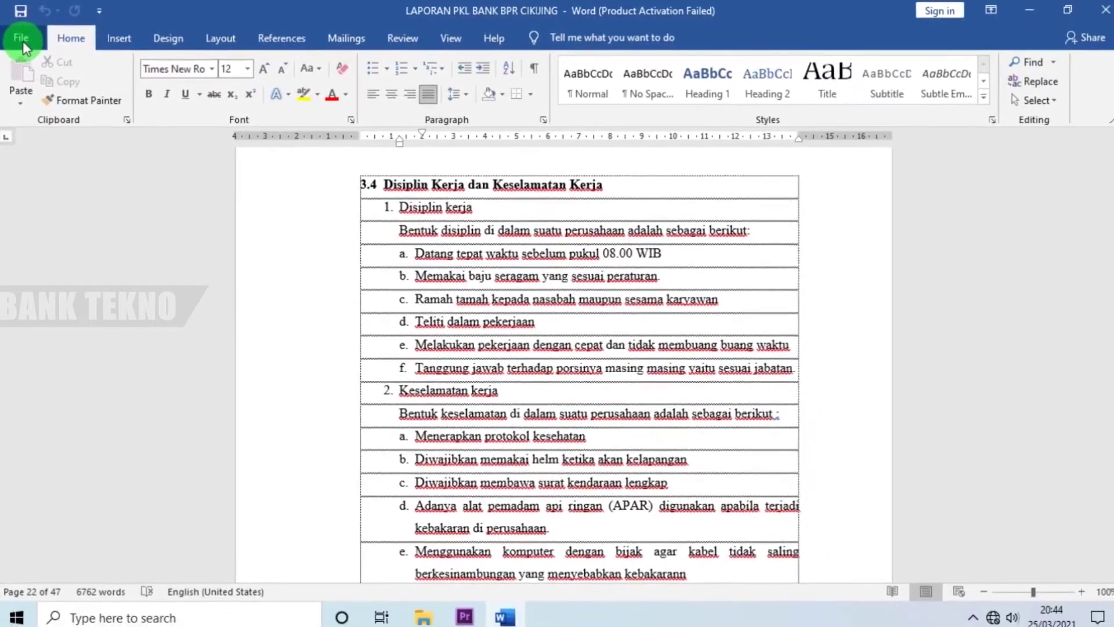
- Open Word Options from the File menu and move the dialog into view
click(21, 39)
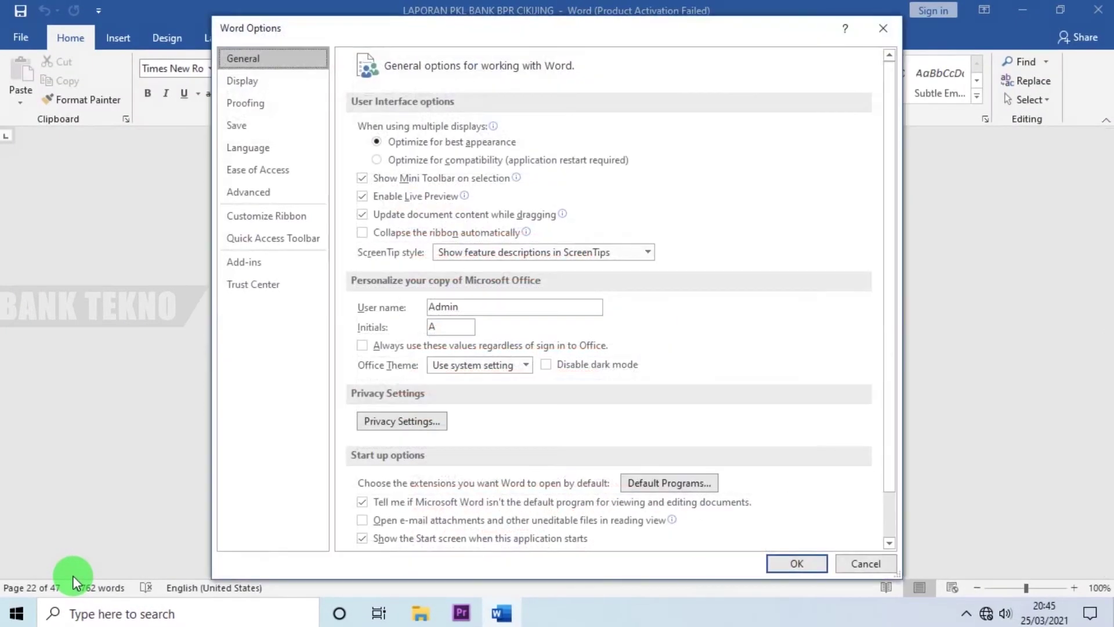
mouse_move(601, 33)
mouse_down()
mouse_move(580, 58)
mouse_move(580, 82)
mouse_move(503, 36)
mouse_move(437, 42)
mouse_up()
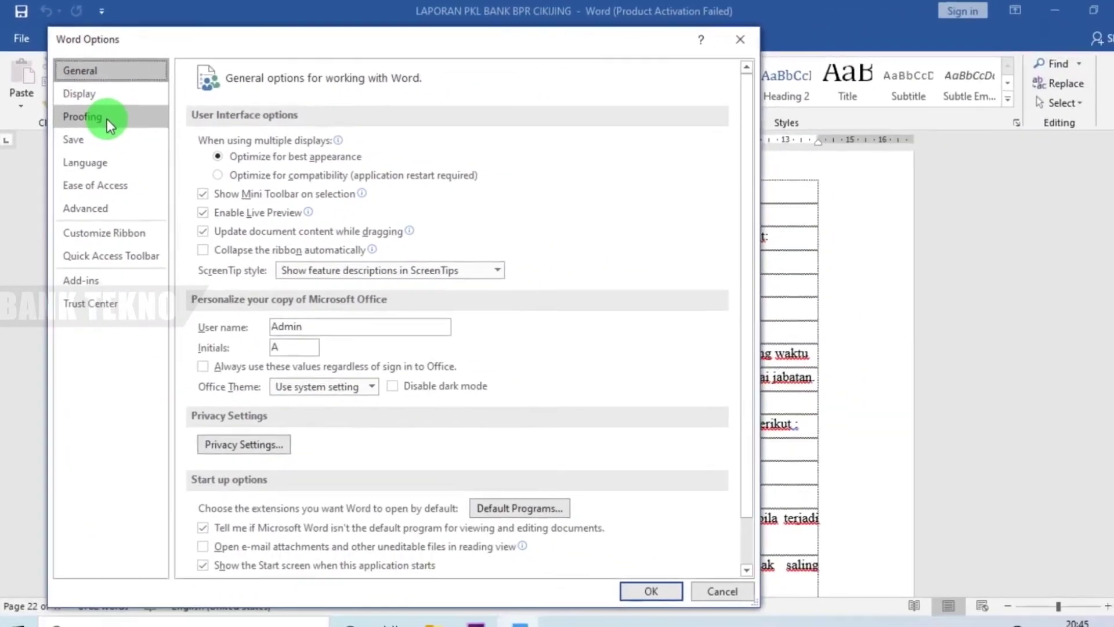
- On the Proofing page, untick 'Check spelling as you type' and 'Mark grammar errors as you type'
click(111, 123)
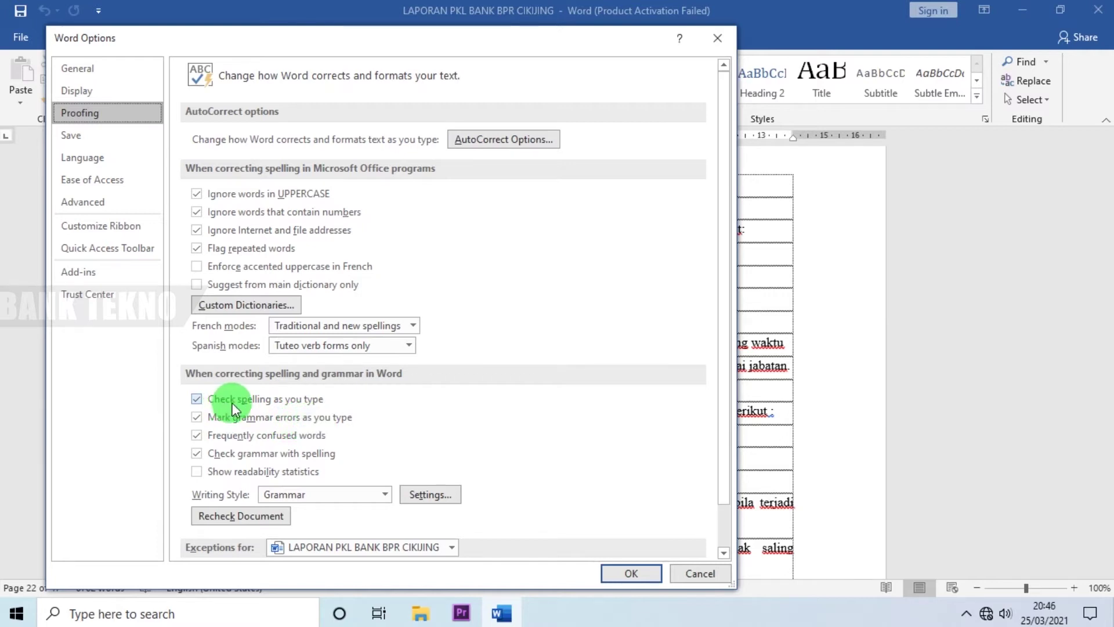
click(198, 400)
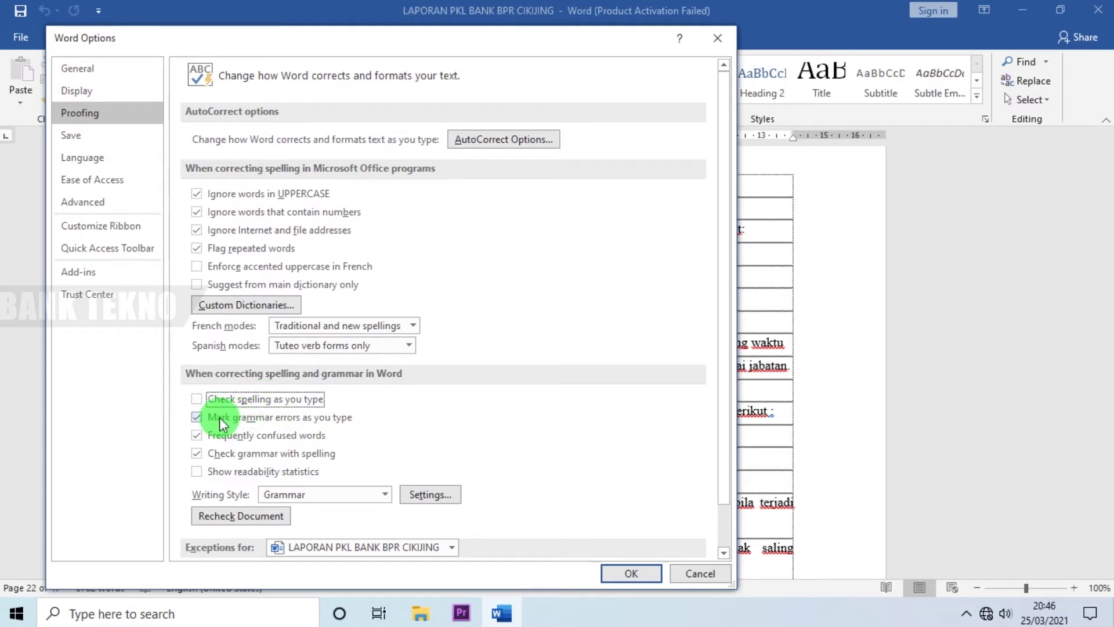
click(199, 417)
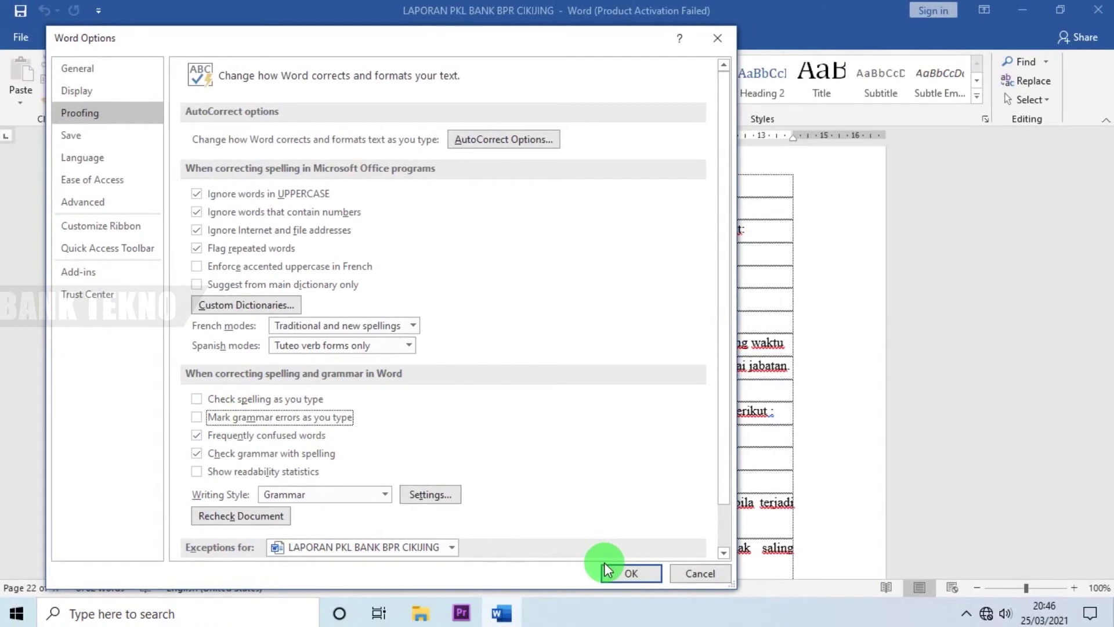
- Confirm Word Options with OK and check that the report text has no red underlines
click(645, 574)
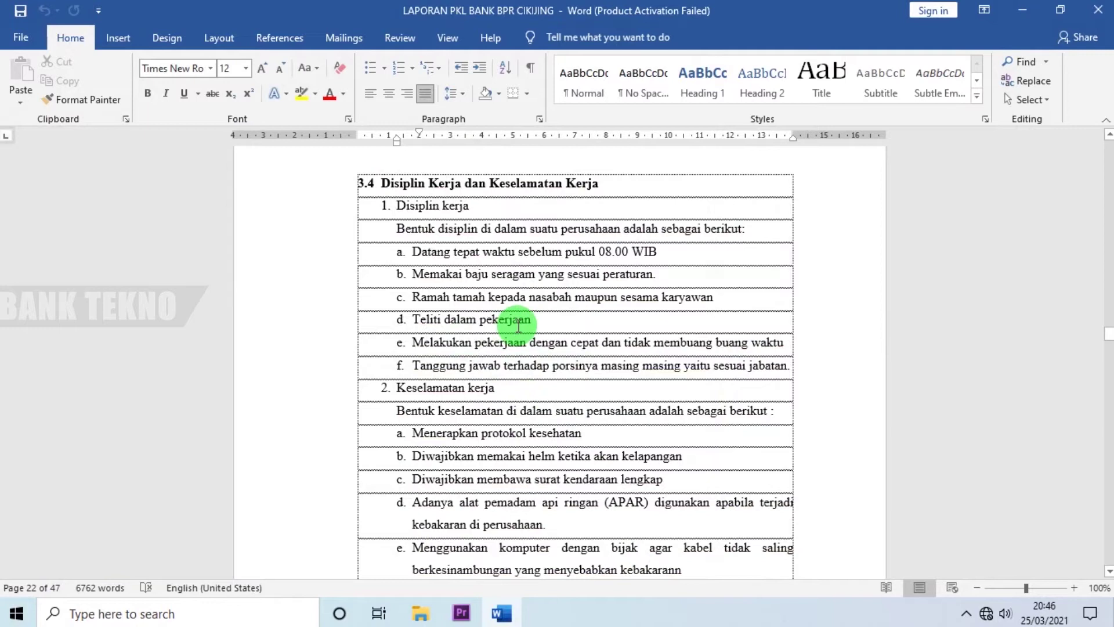
click(555, 320)
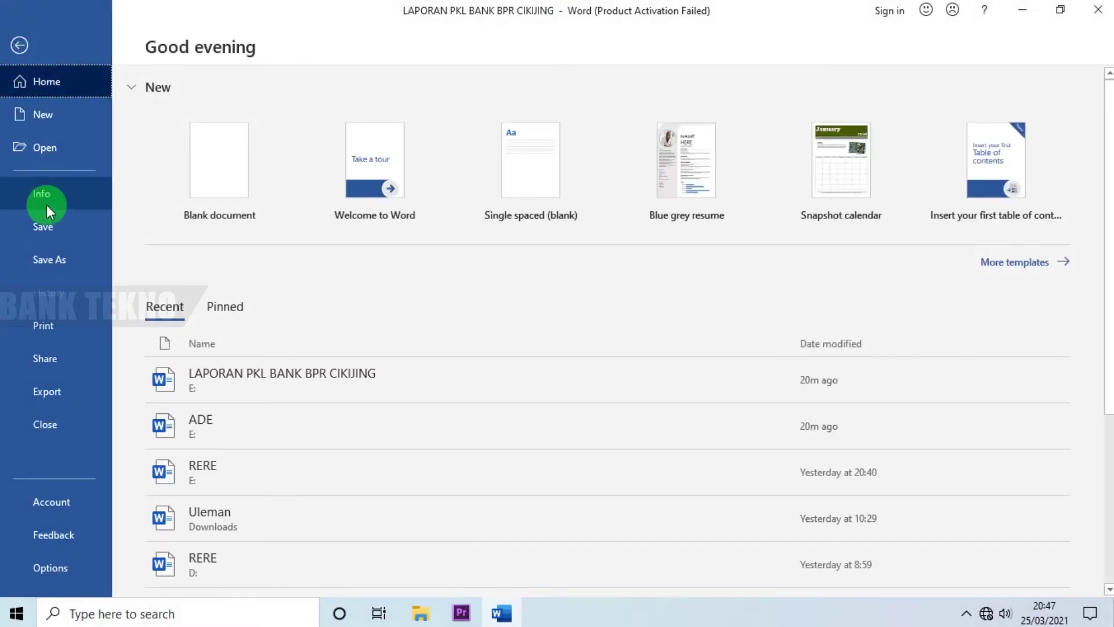
- Re-tick 'Check spelling as you type' and 'Mark grammar errors as you type' in Proofing, then confirm with OK
click(53, 572)
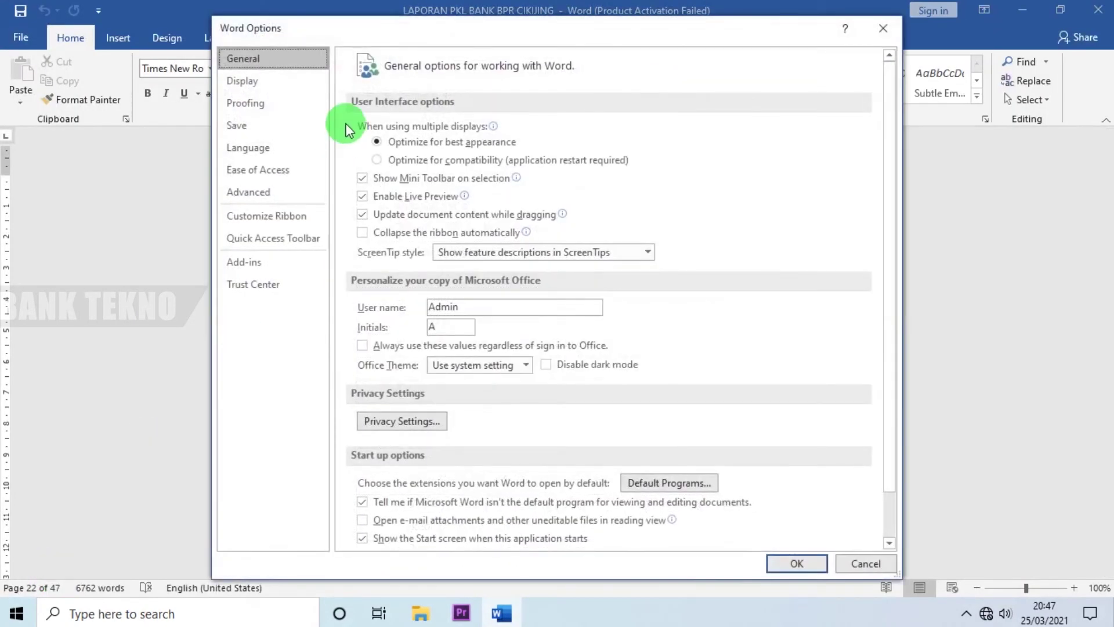
mouse_move(452, 25)
mouse_down()
mouse_move(399, 34)
mouse_move(407, 25)
mouse_up()
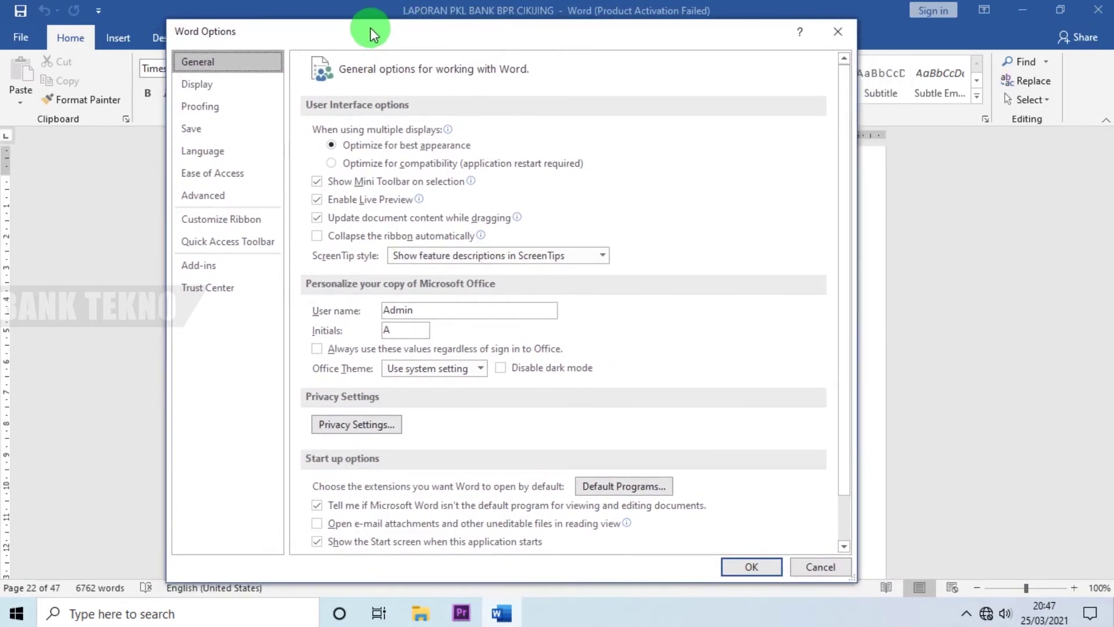
click(216, 110)
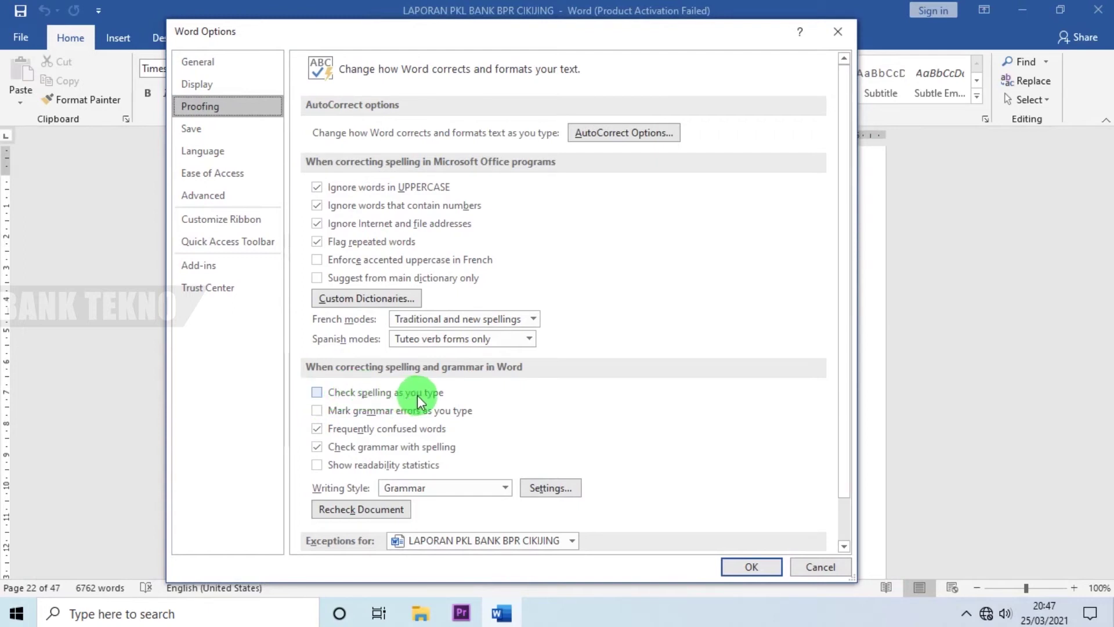
click(317, 393)
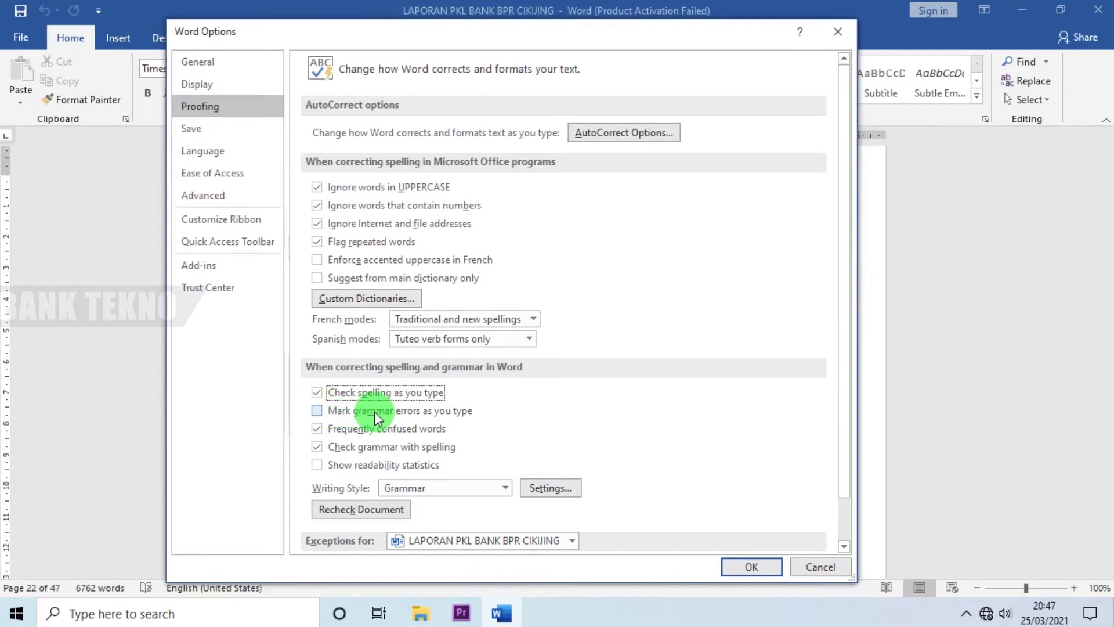
click(441, 414)
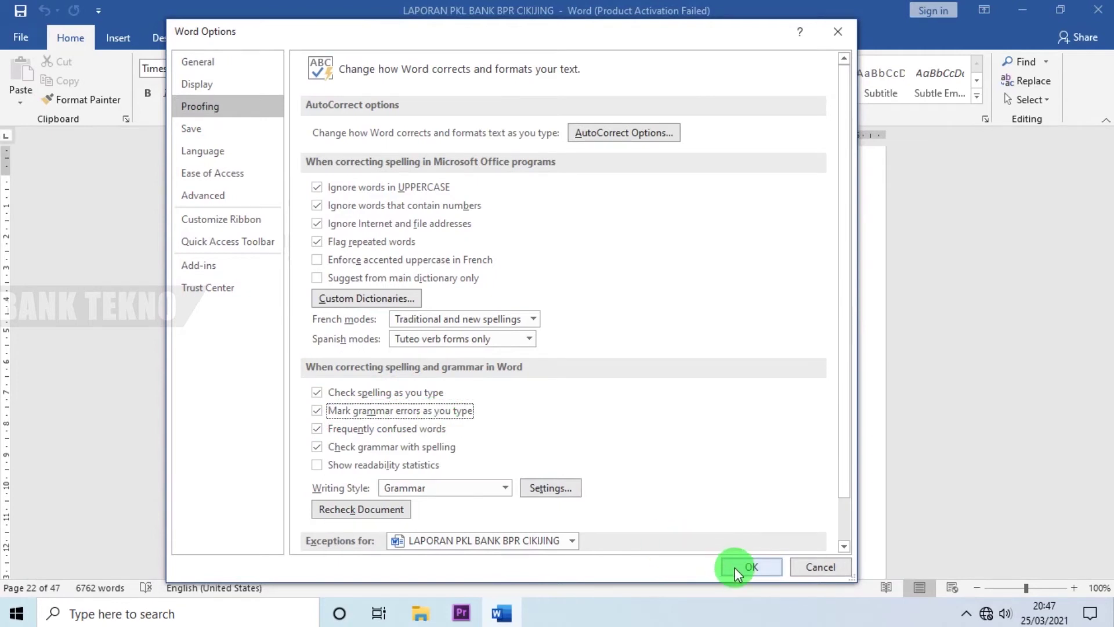
click(735, 568)
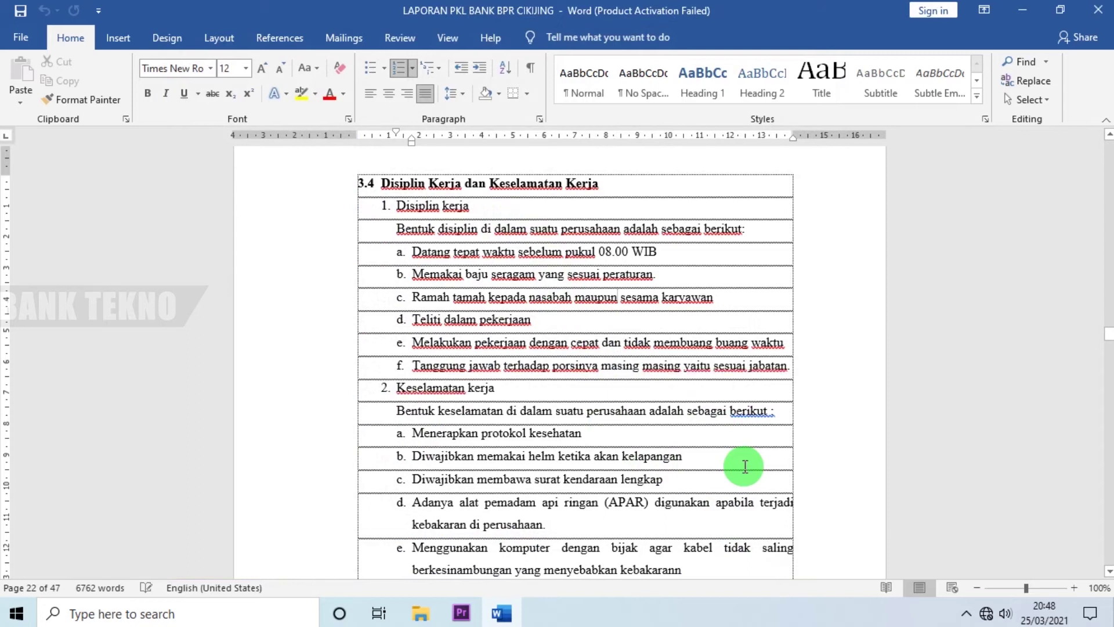
- Open the File backstage showing templates and recent documents
click(29, 44)
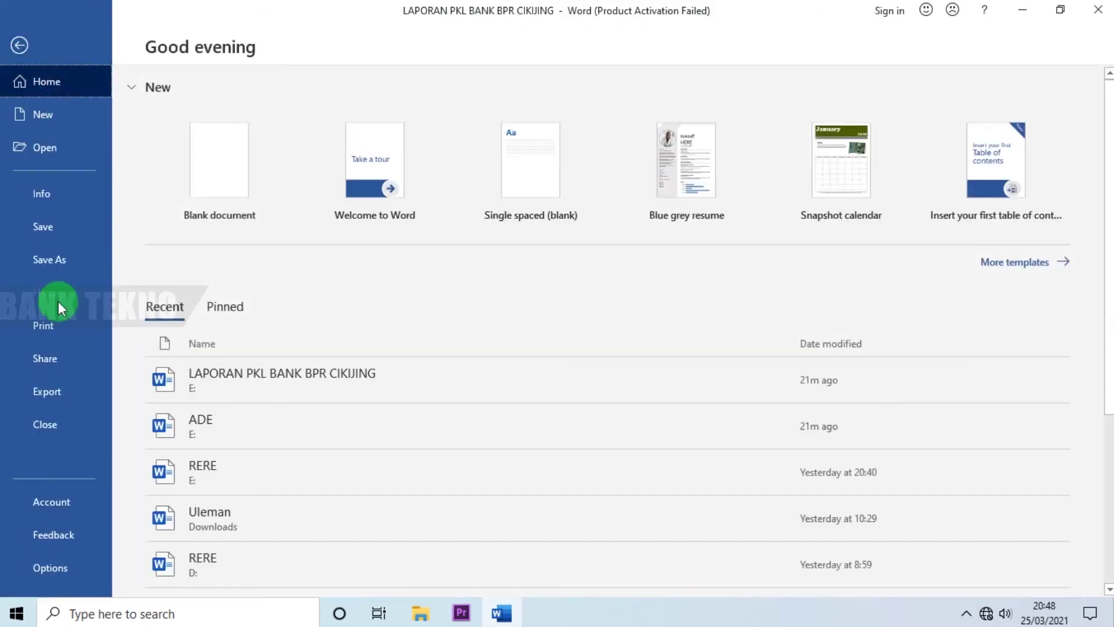
- In Word Options > Proofing, untick 'Check spelling as you type' and 'Mark grammar errors as you type' again
click(52, 568)
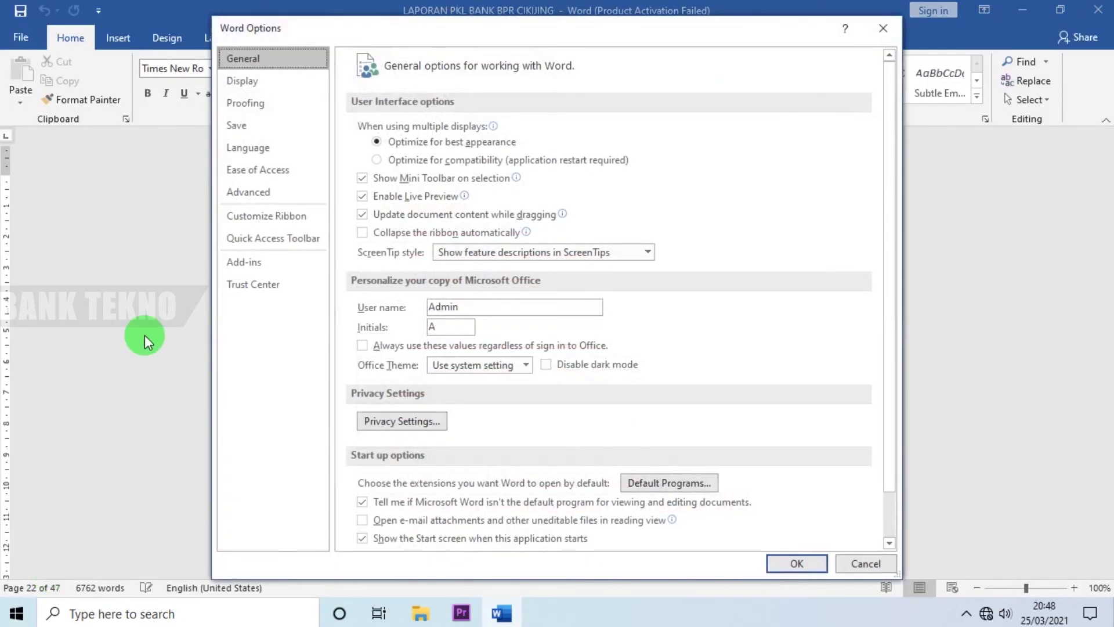
mouse_move(417, 36)
mouse_down()
mouse_move(433, 40)
mouse_move(416, 40)
mouse_up()
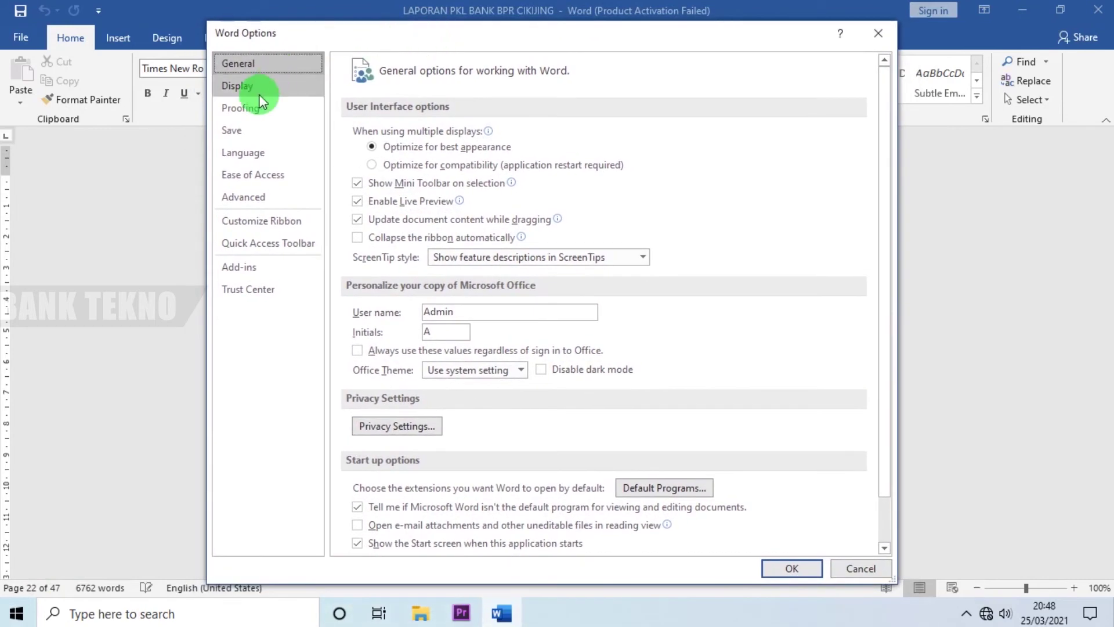
click(256, 114)
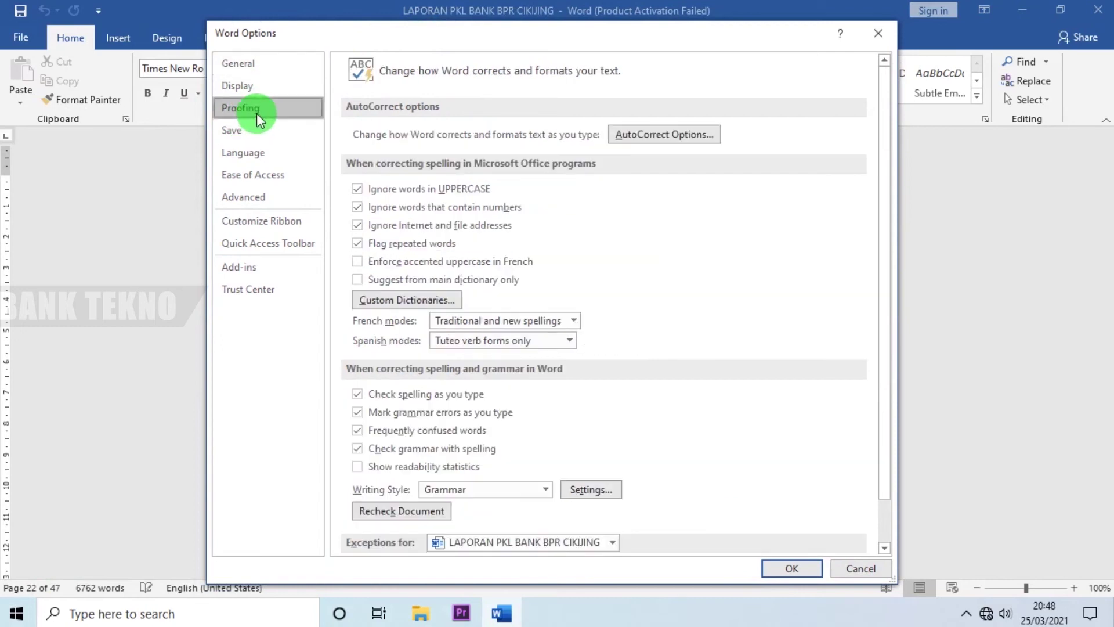
click(358, 396)
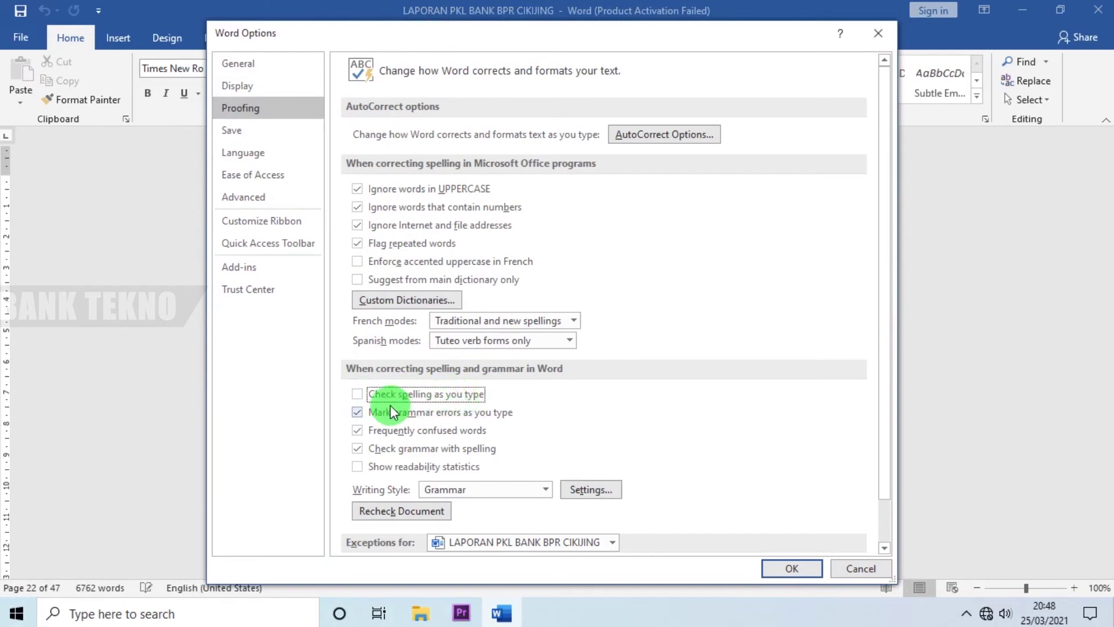
click(358, 413)
click(358, 412)
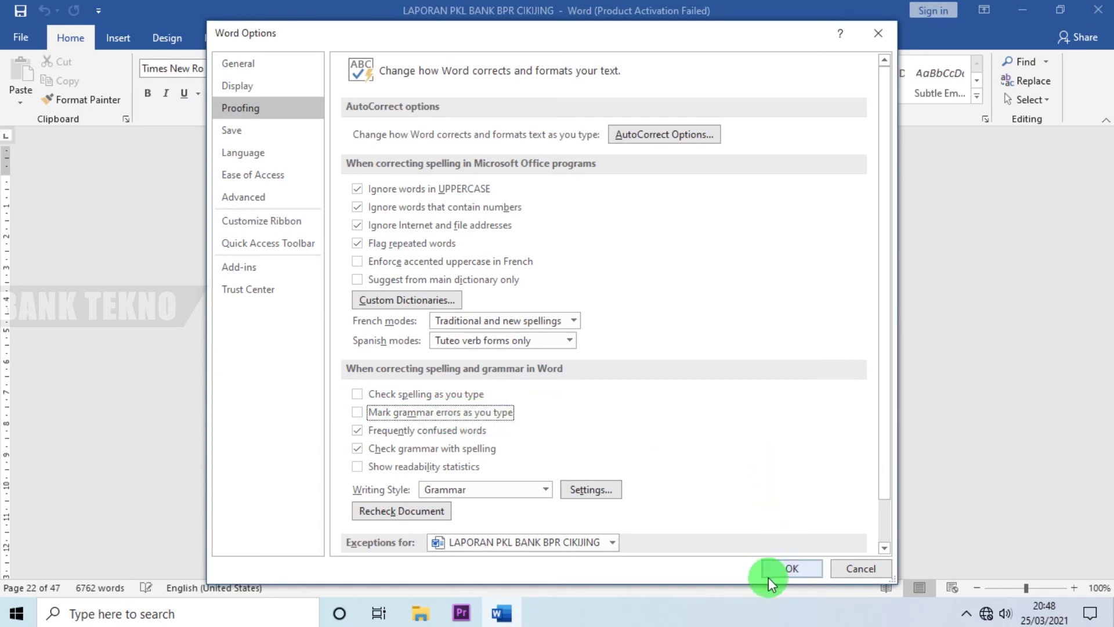
- Confirm with OK and scroll the report to verify section 3.4 shows no squiggly underlines
click(783, 569)
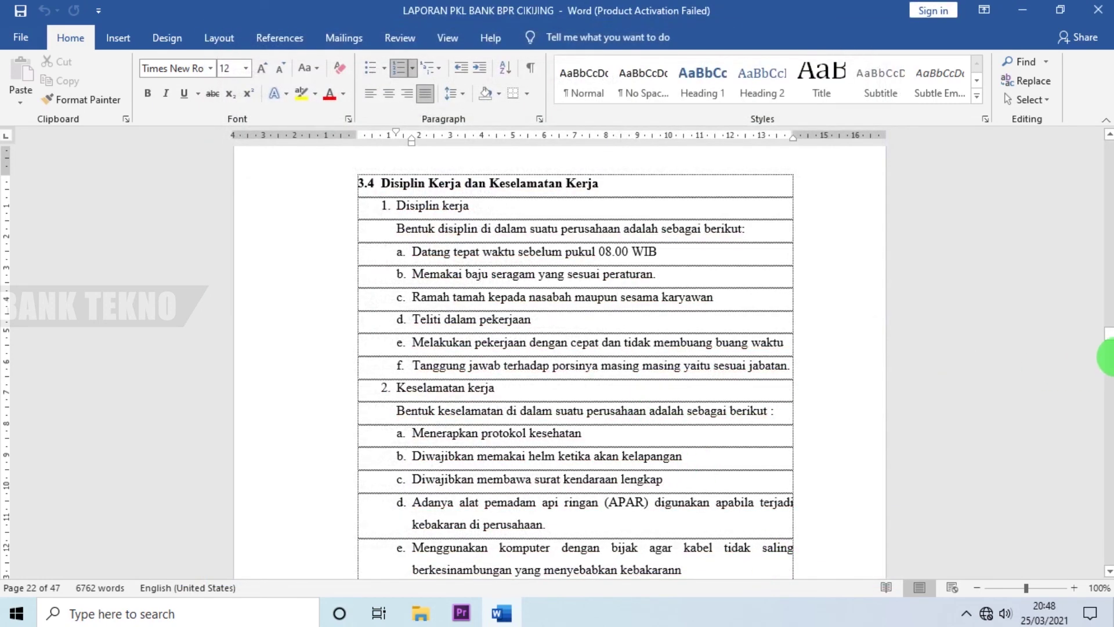
drag(1110, 344, 1108, 337)
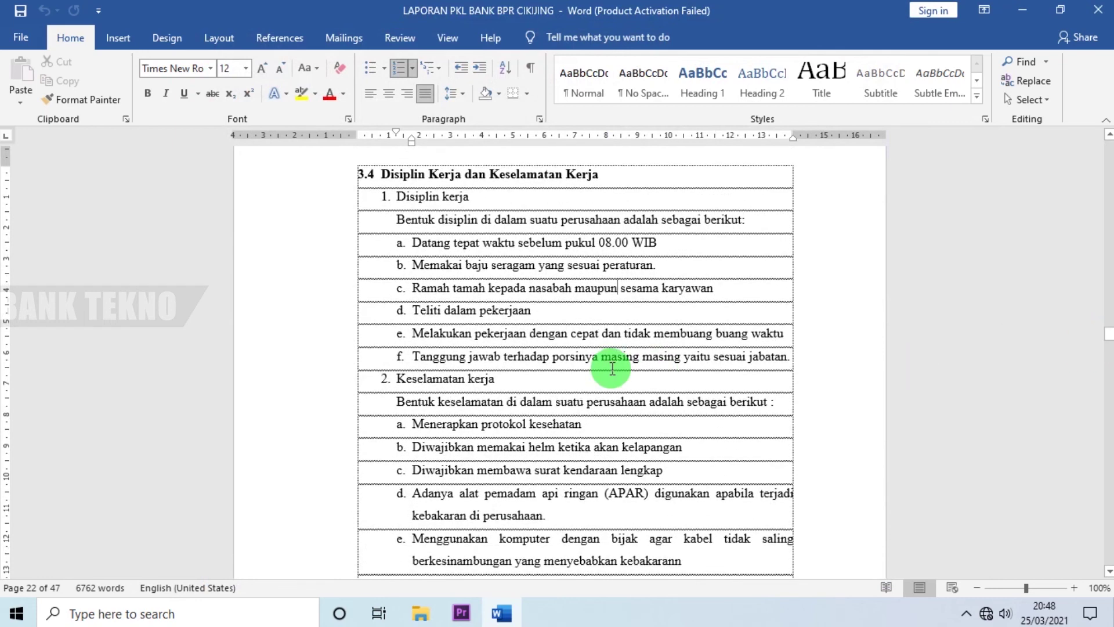